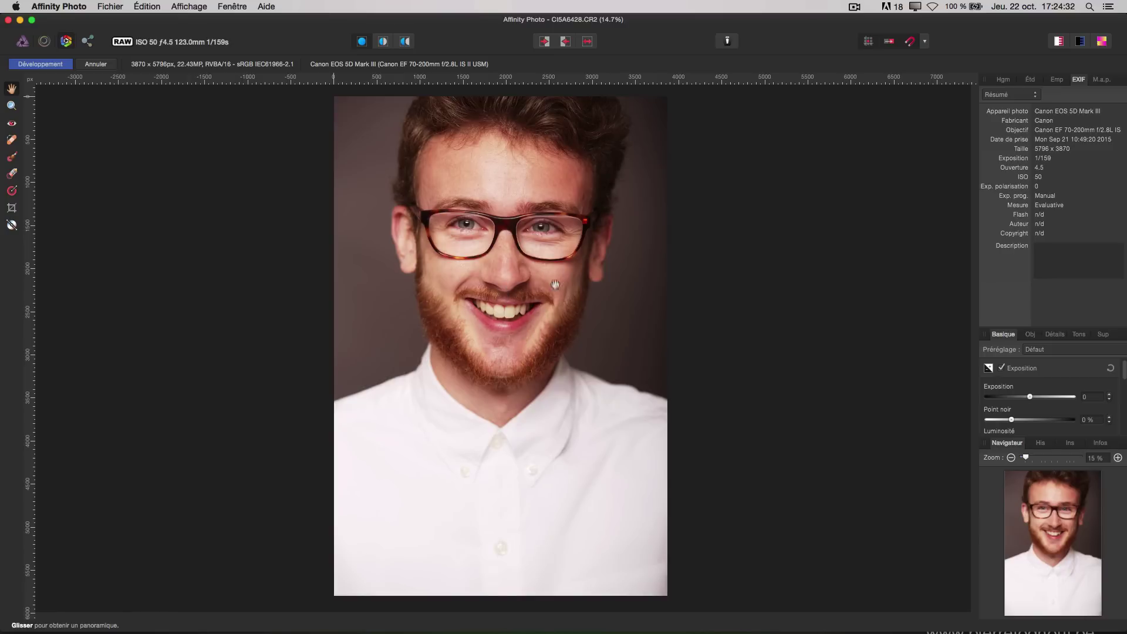
Set the portrait's white balance by sampling the background beside the man's head with the White Balance tool
key(h)
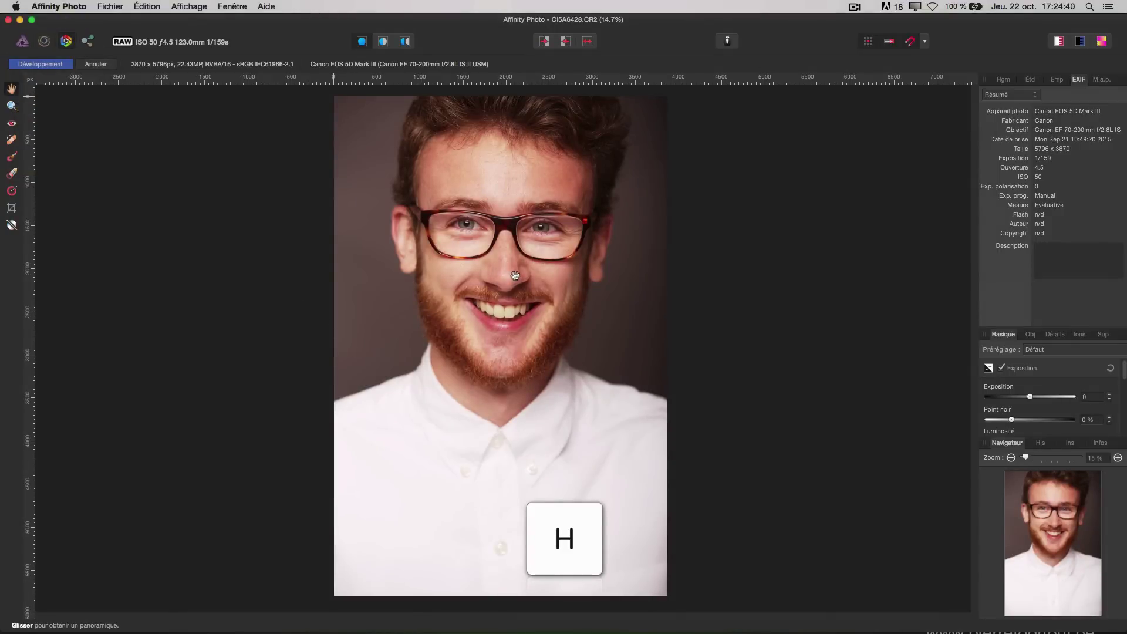
drag(506, 276, 616, 319)
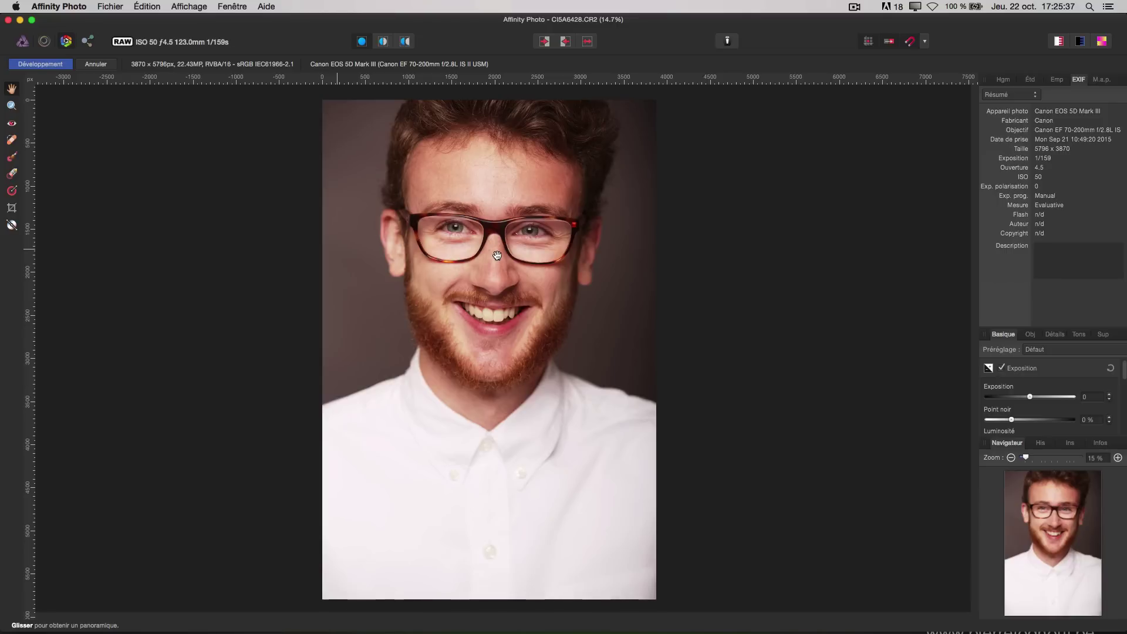
key(w)
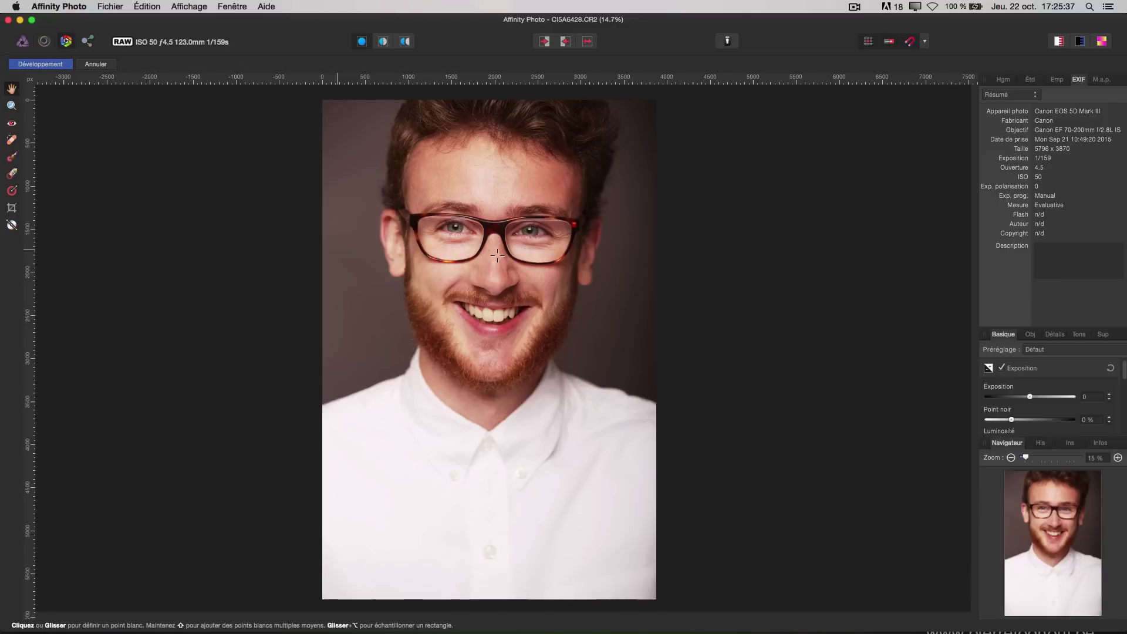
click(362, 196)
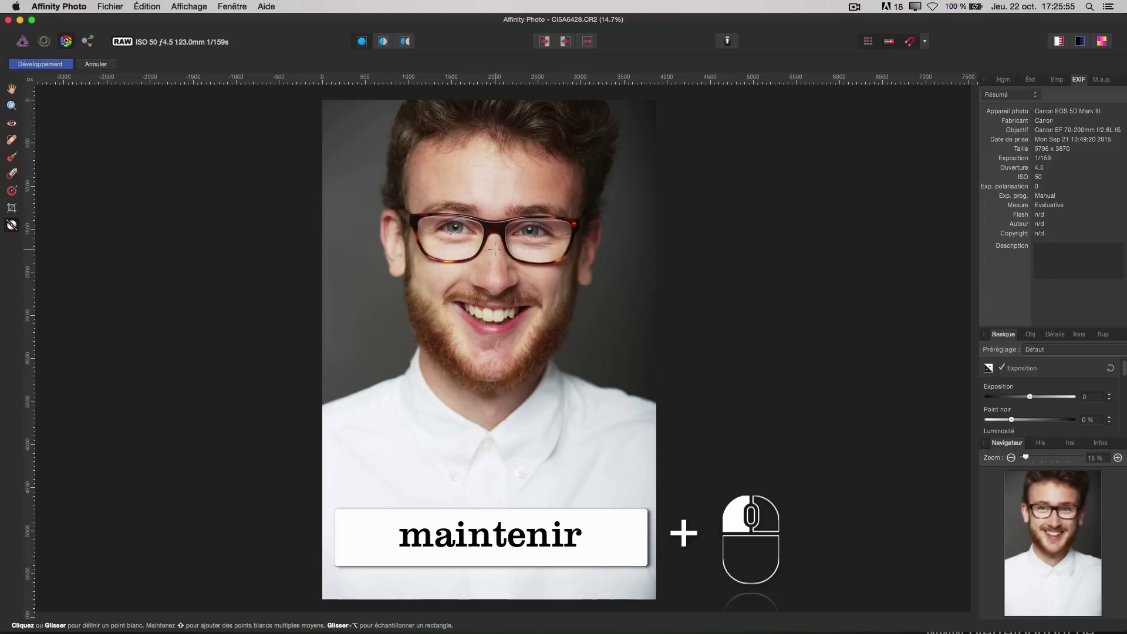
Examine the white-balanced portrait by moving the view vertically and horizontally across the whole photo
key(space)
drag(496, 245, 520, 229)
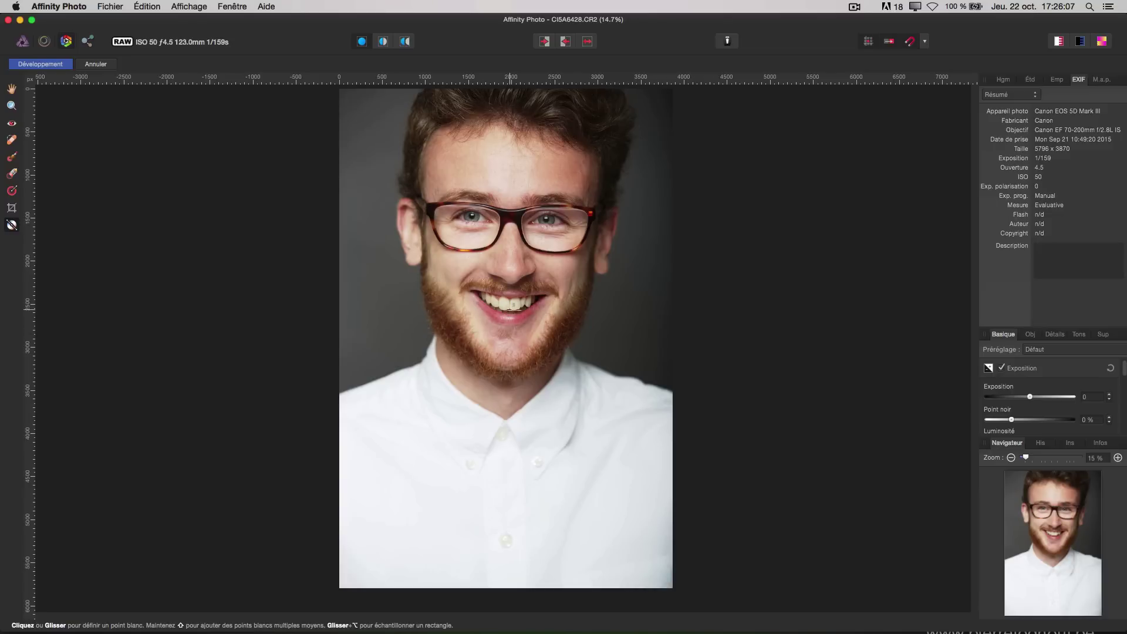
key(space)
scroll(521, 278, up, 1)
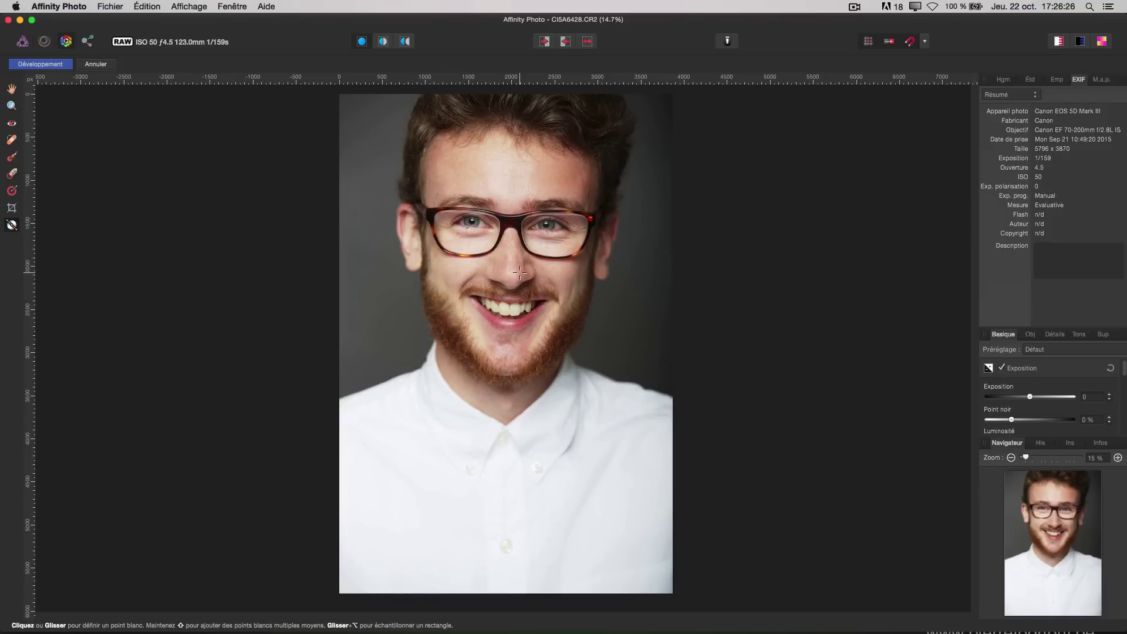
scroll(520, 273, up, 4)
scroll(521, 273, down, 10)
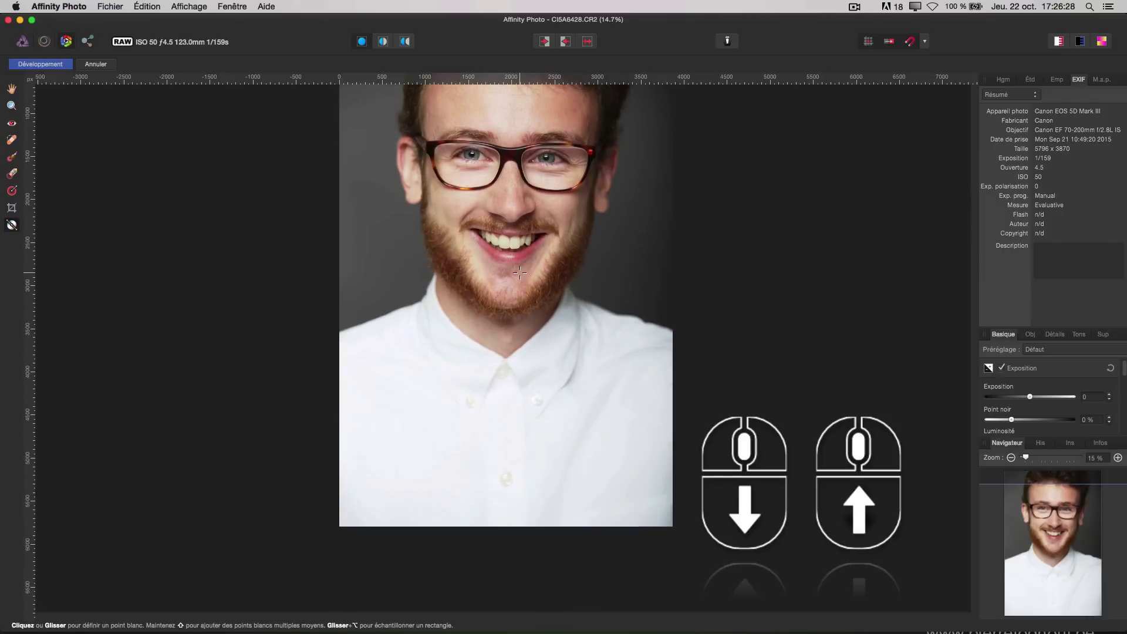
scroll(520, 272, up, 9)
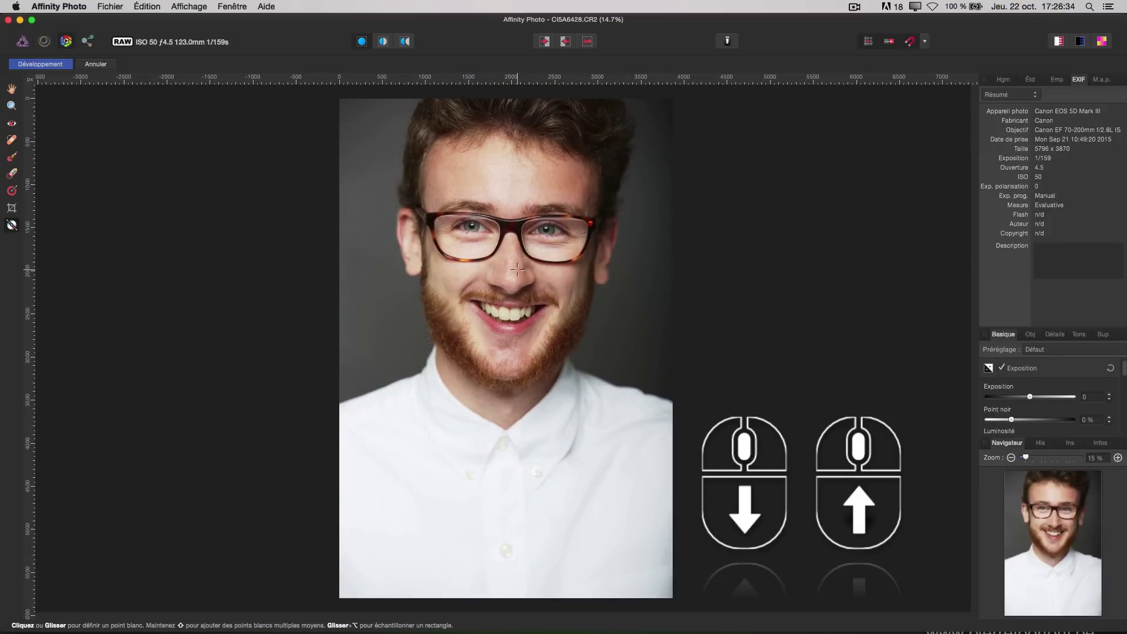
scroll(517, 270, right, 10)
scroll(518, 270, left, 20)
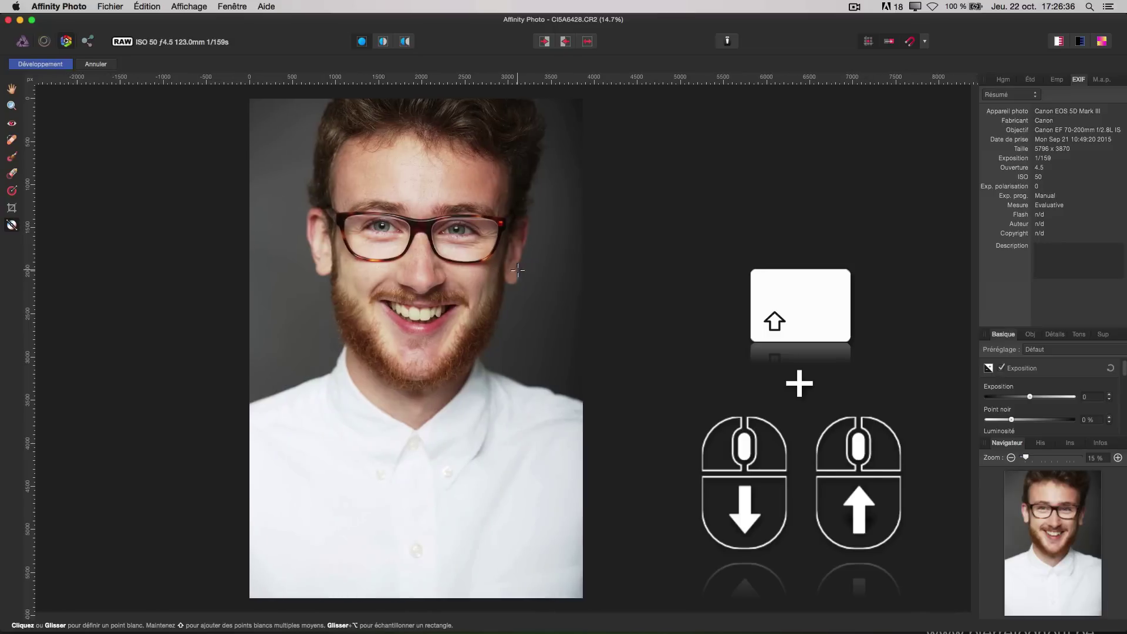
scroll(517, 270, right, 8)
scroll(517, 270, right, 10)
scroll(517, 270, left, 7)
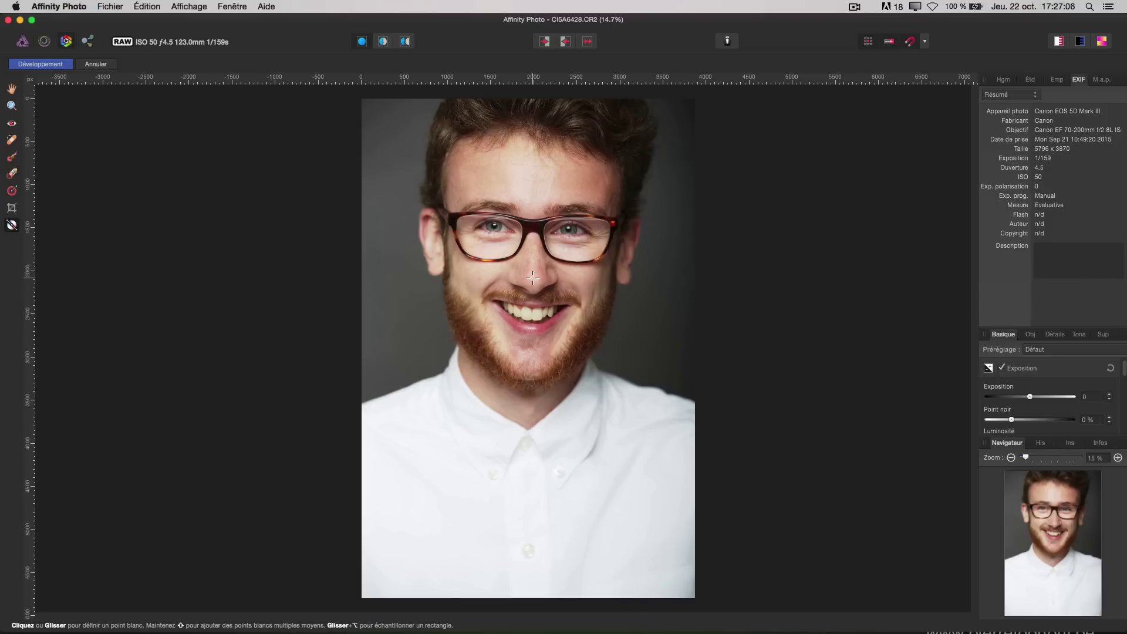
Examine the mouth, the eye behind the glasses and the shirt collar up close at several magnifications
key(super+plus)
key(super+plus)
key(super+plus)
key(super+plus)
key(super+plus)
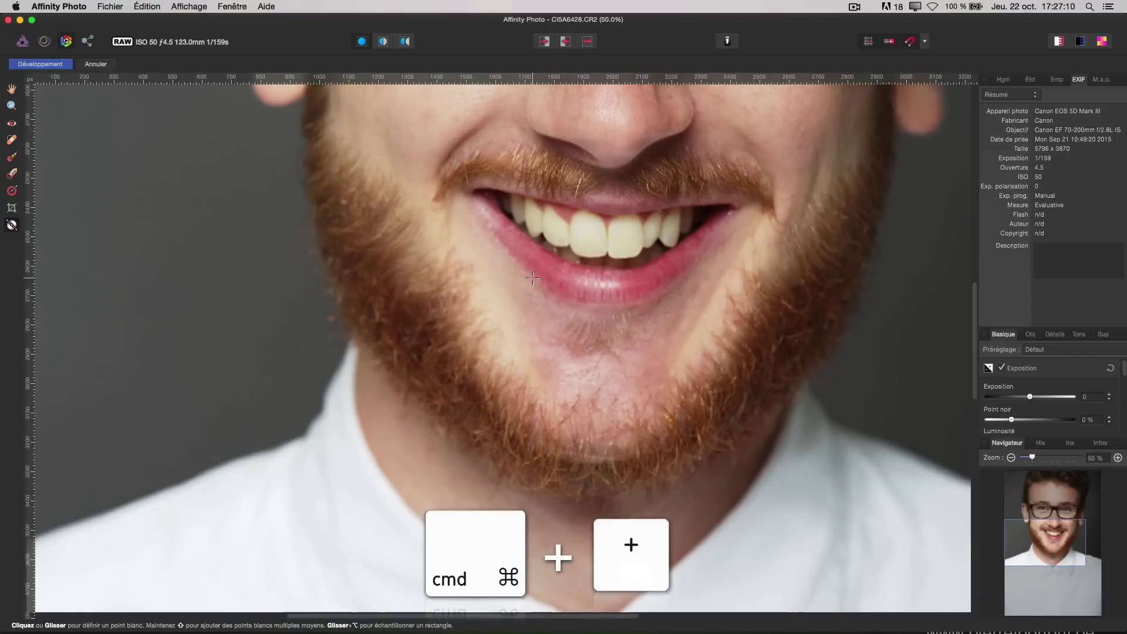
key(super+minus)
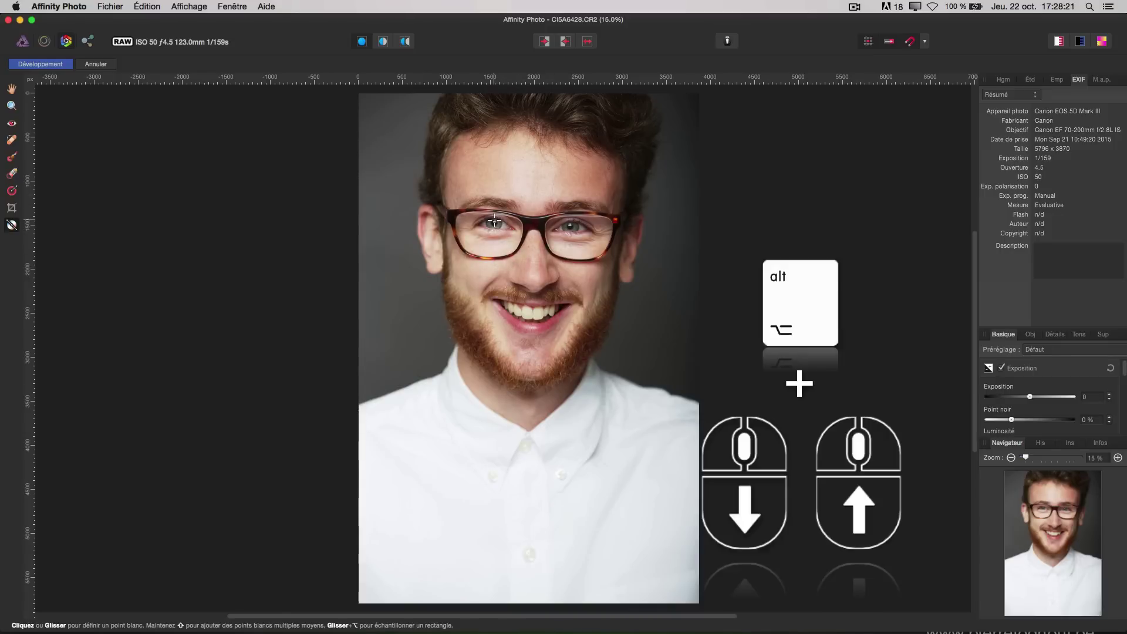
scroll(494, 221, up, 10)
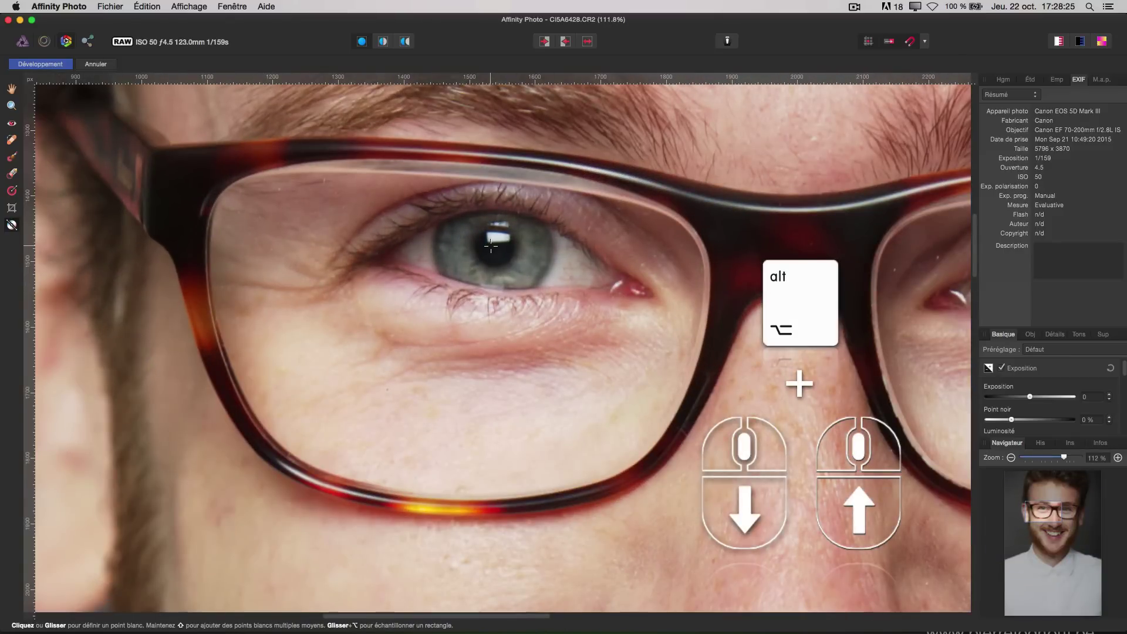
scroll(500, 248, down, 10)
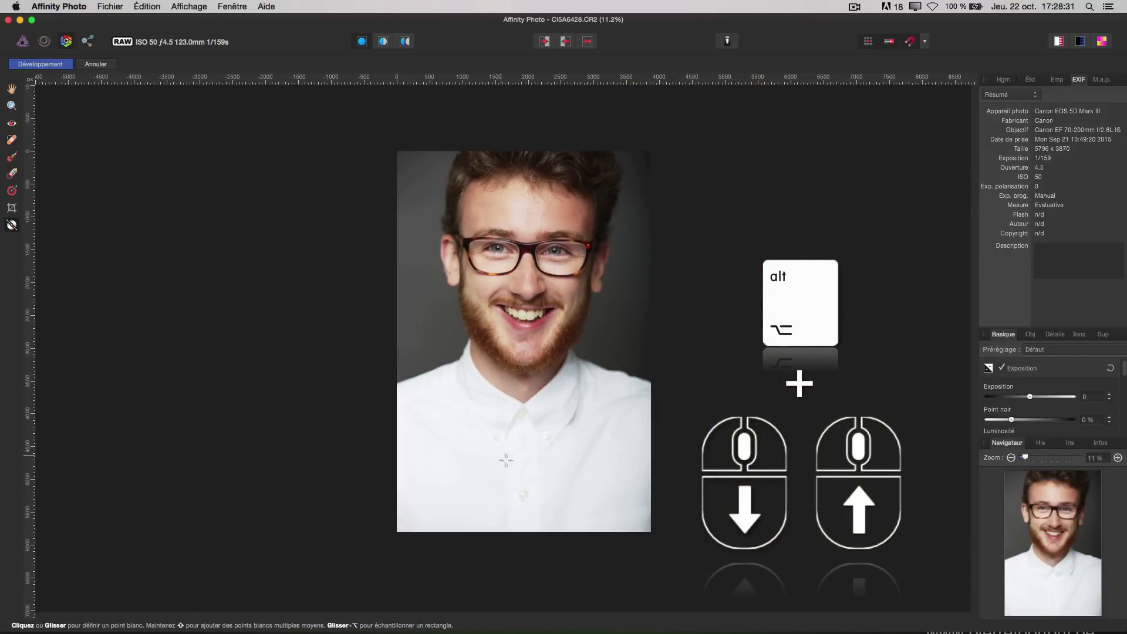
scroll(524, 443, up, 6)
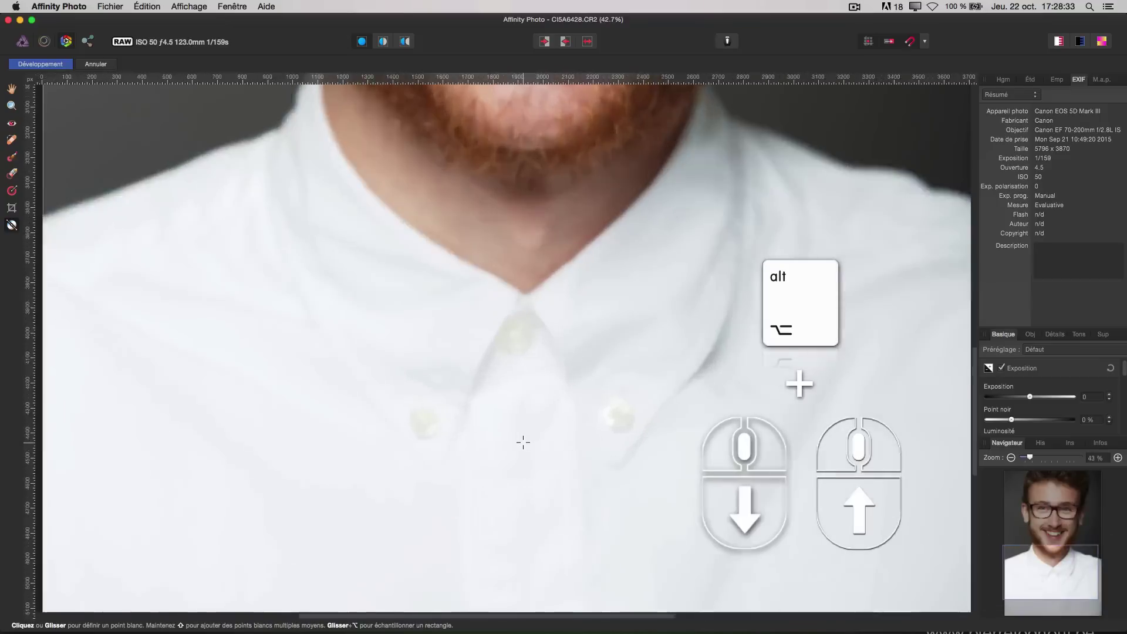
scroll(523, 440, down, 8)
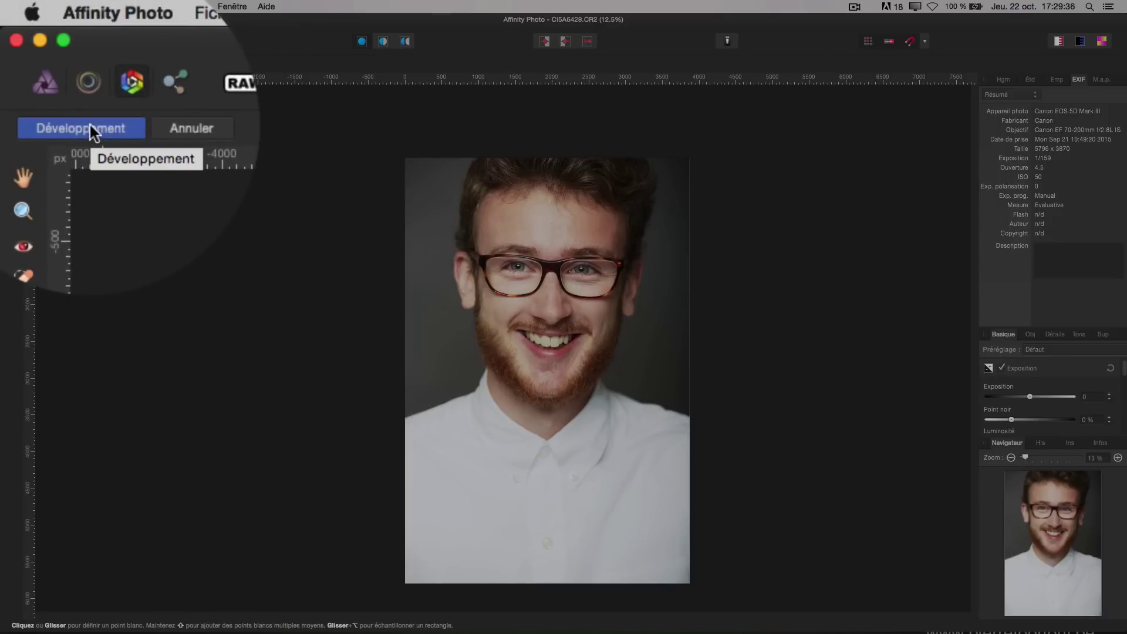
Develop the RAW photo with the current settings
click(89, 127)
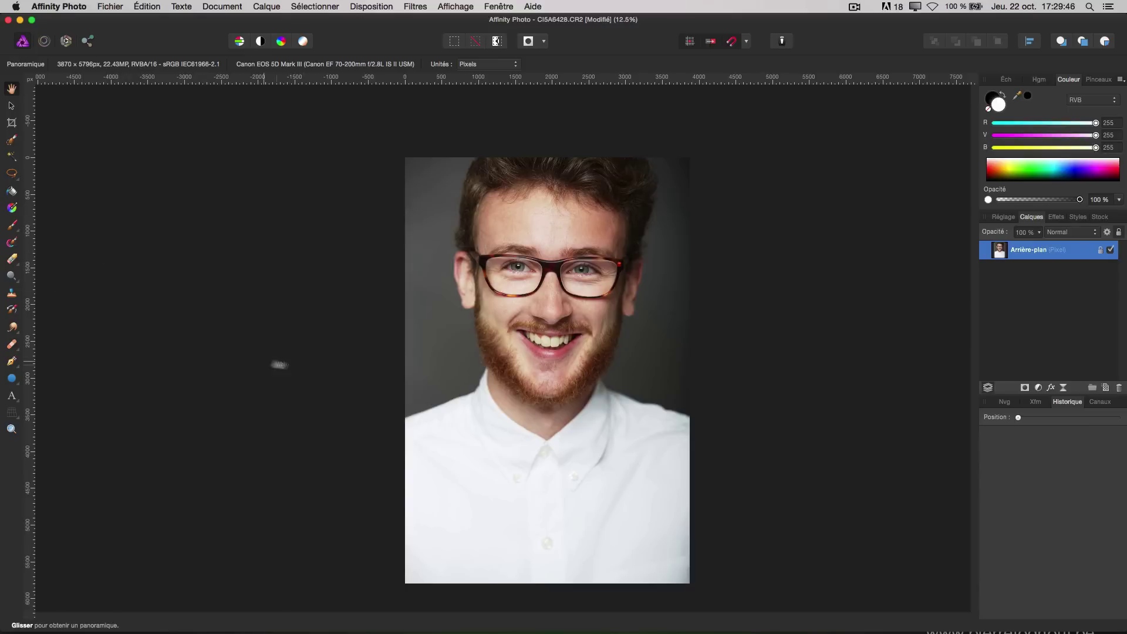
Paint three black freehand strokes with the Paint Brush across the face, the collar area and the shoulder
key(b)
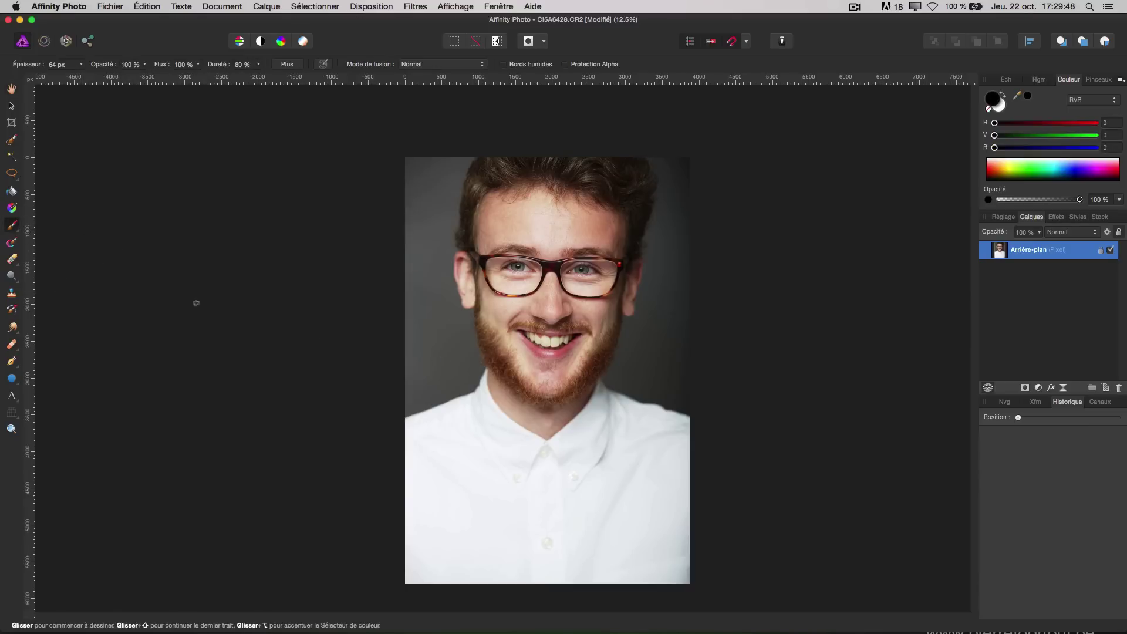
click(534, 323)
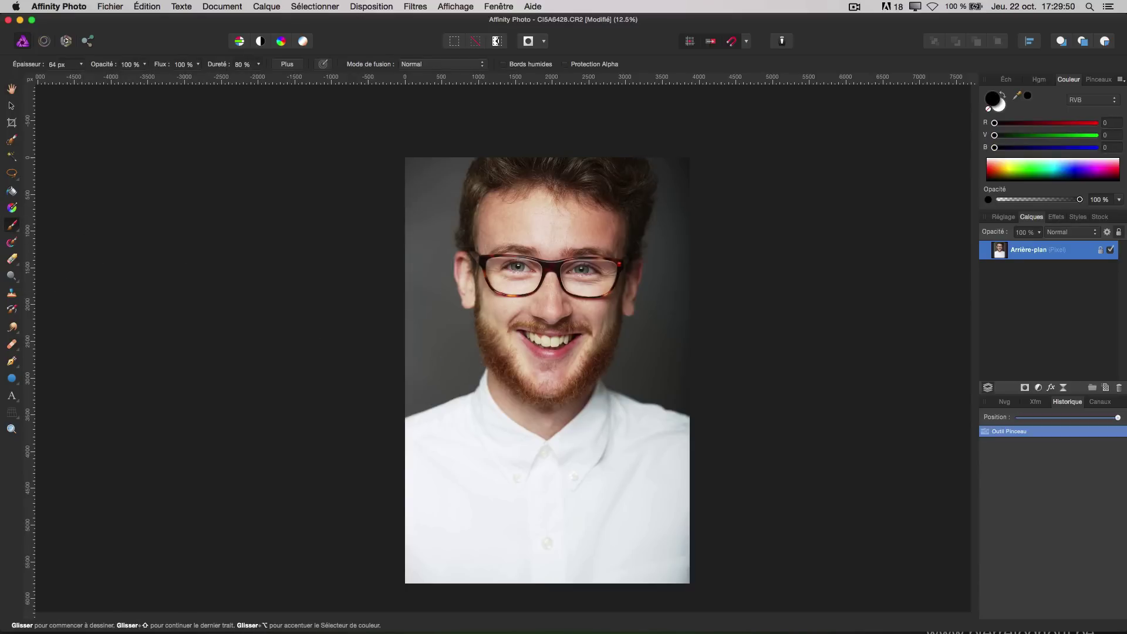
mouse_move(534, 323)
mouse_down()
mouse_move(546, 282)
mouse_move(499, 276)
mouse_move(555, 297)
mouse_move(546, 257)
mouse_up()
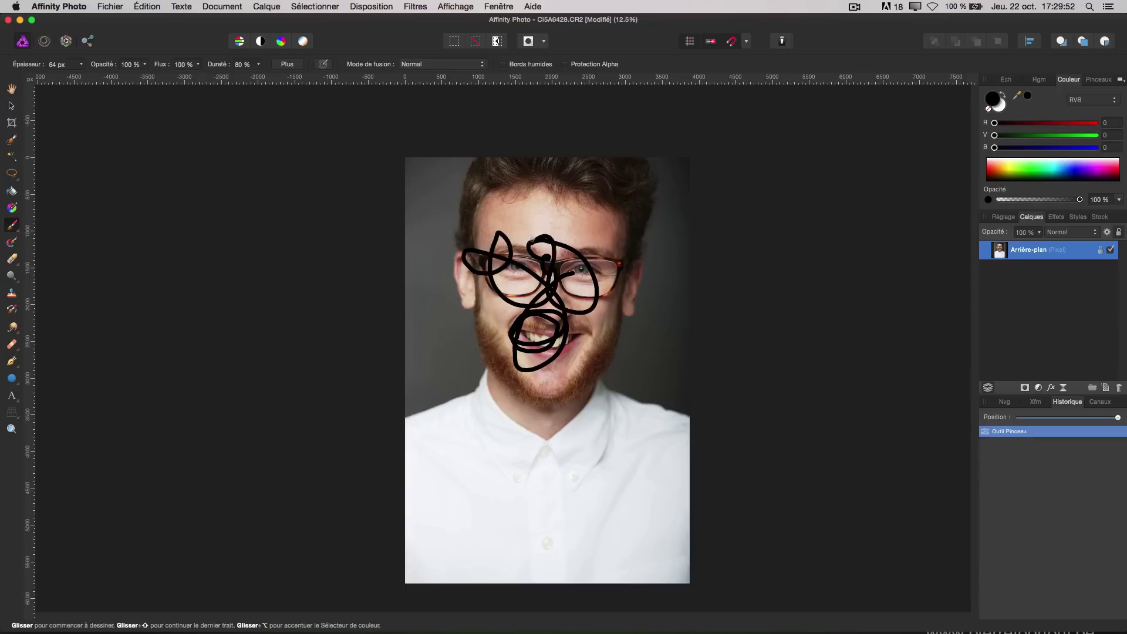
mouse_move(582, 427)
mouse_down()
mouse_move(550, 419)
mouse_move(561, 507)
mouse_move(643, 483)
mouse_move(610, 497)
mouse_move(549, 471)
mouse_up()
mouse_move(430, 392)
mouse_down()
mouse_move(453, 436)
mouse_move(486, 432)
mouse_up()
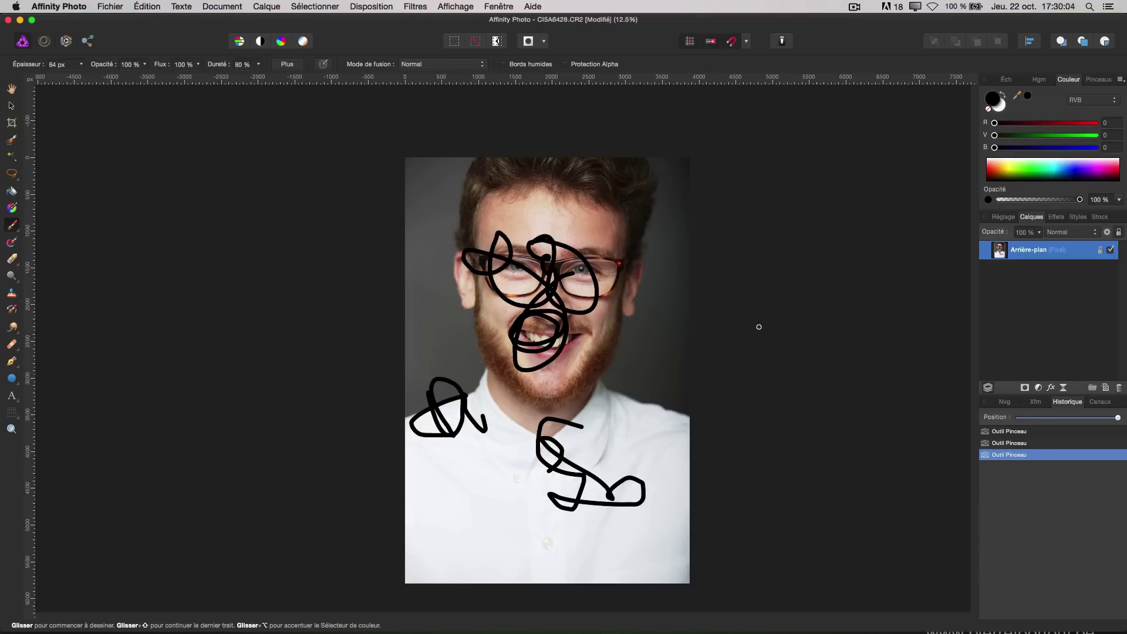
Undo all three black brush strokes on the portrait
key(super+z)
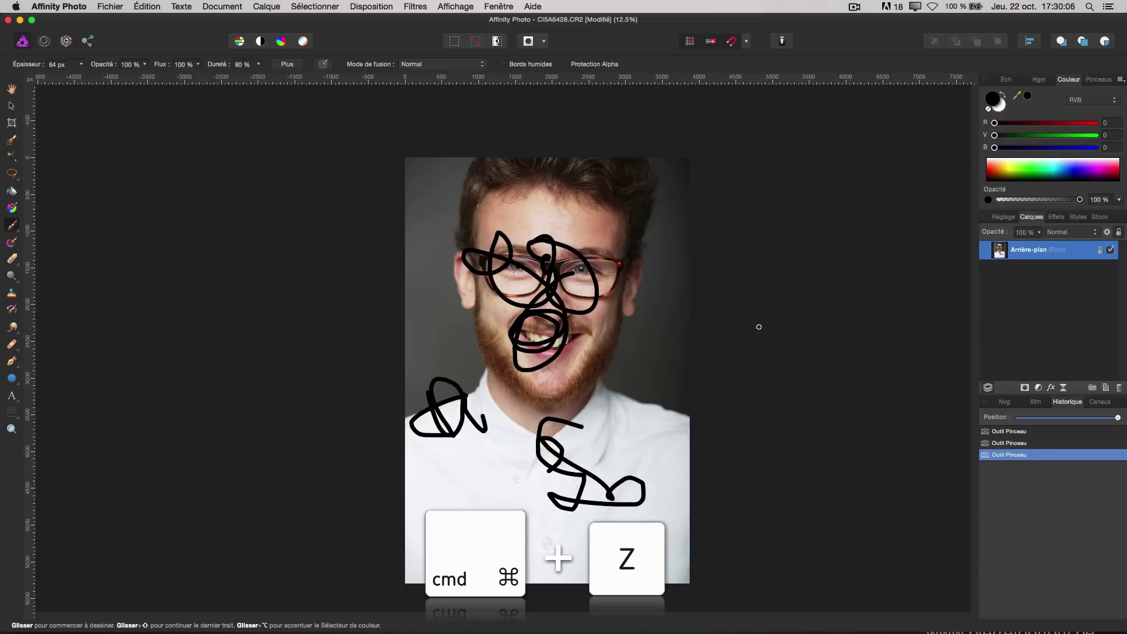
key(super+z)
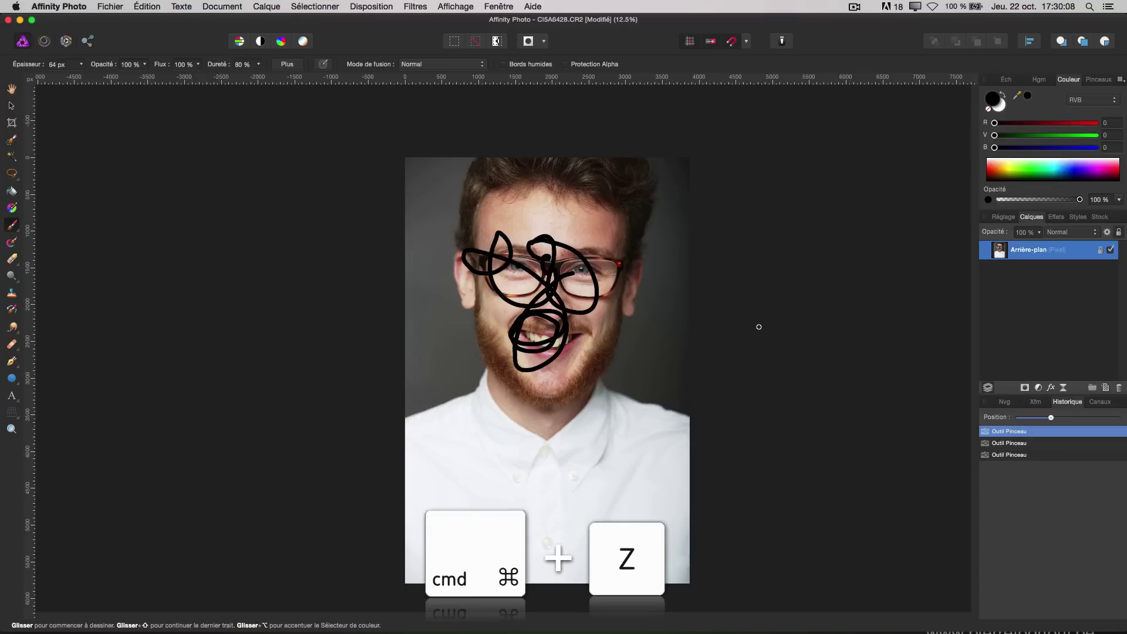
key(super+z)
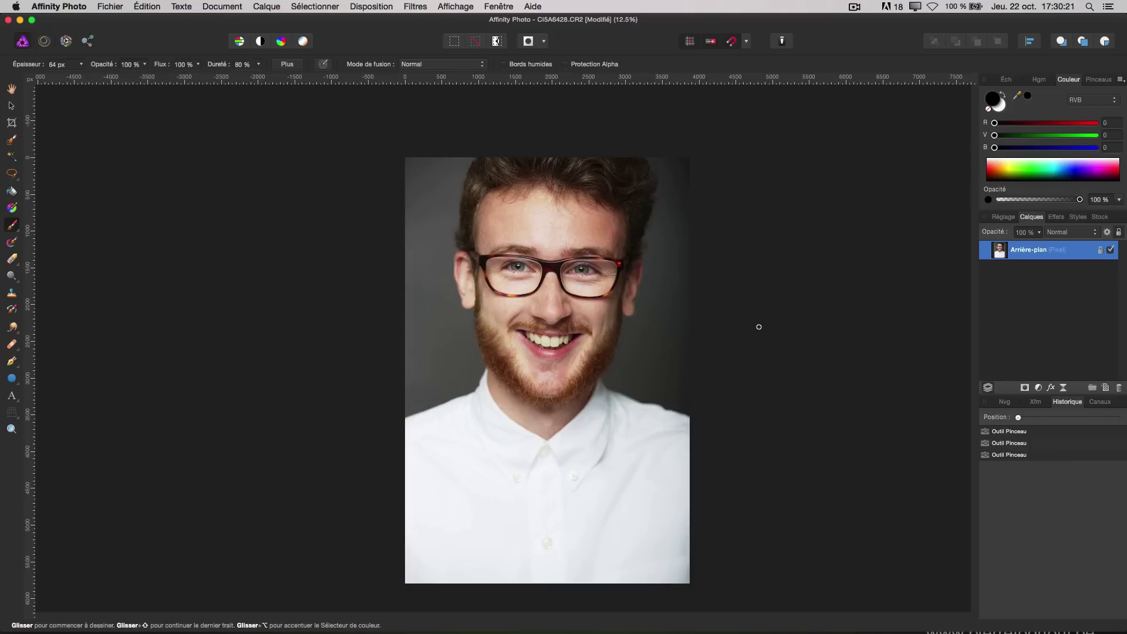
Redo the three undone brush strokes on the face and shirt
key(super+shift+z)
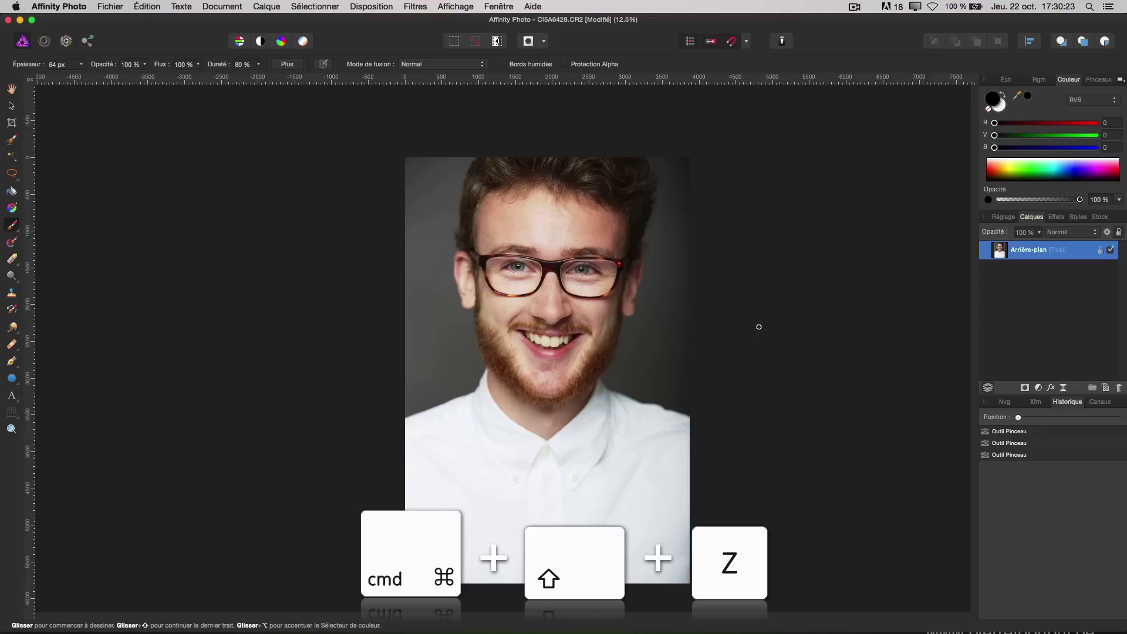
key(super+shift+z)
key(super+shift+z)
key(super+shift+z)
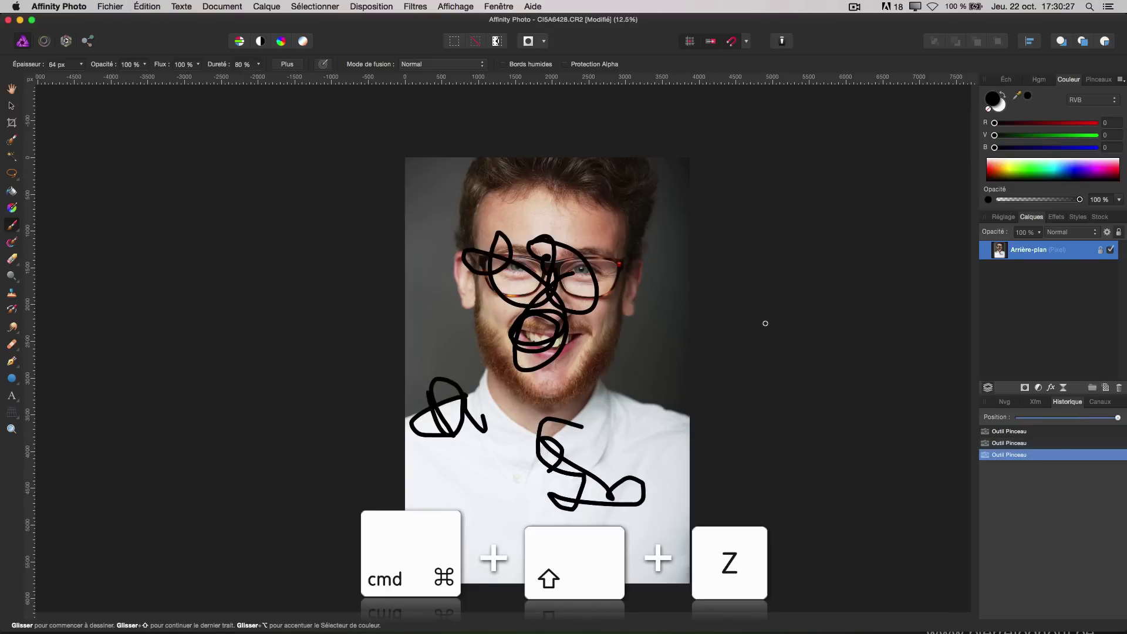
Undo the three restored brush strokes to clear the scribbles from the portrait
key(super+z)
key(super+z)
key(super+z)
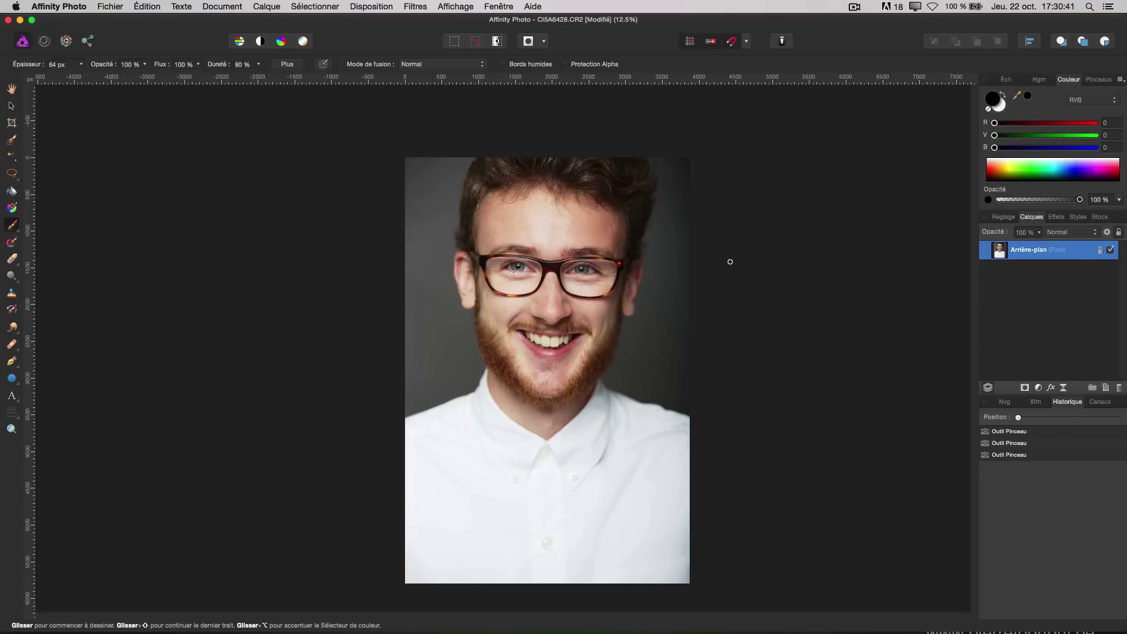
Save the developed photo to the Bureau folder under the file name benoitTest
key(super+s)
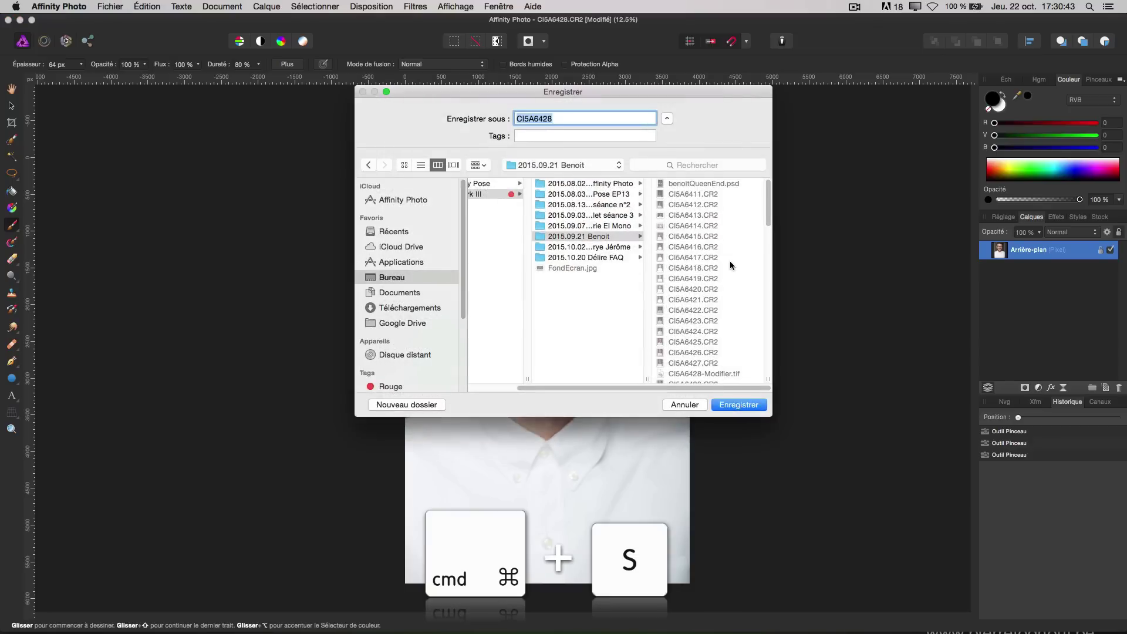
click(401, 281)
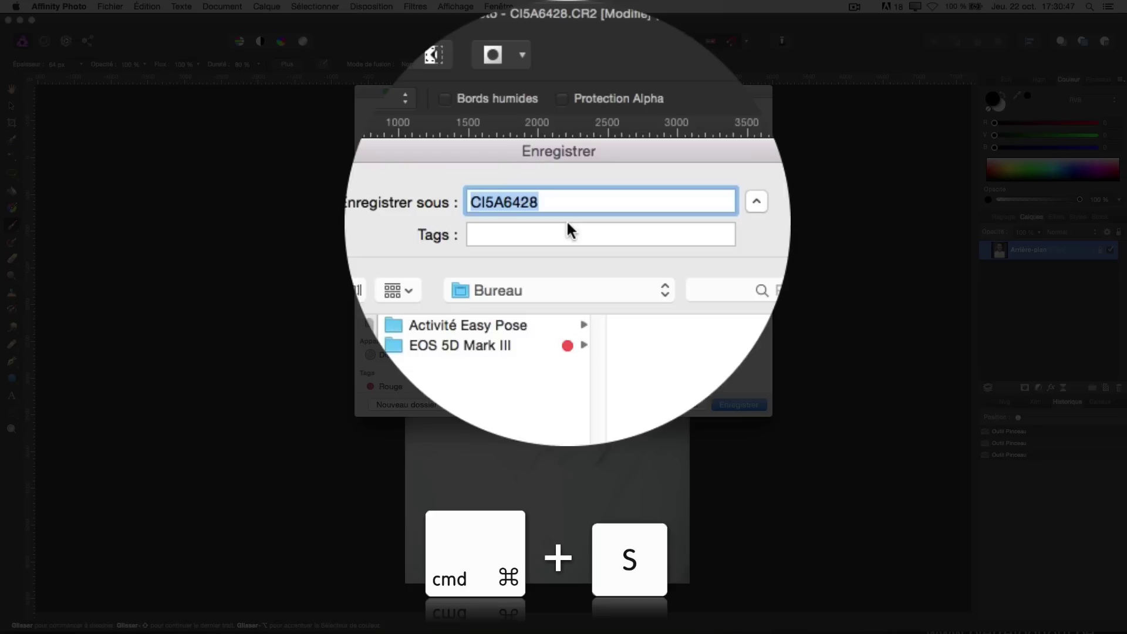
text(benoit)
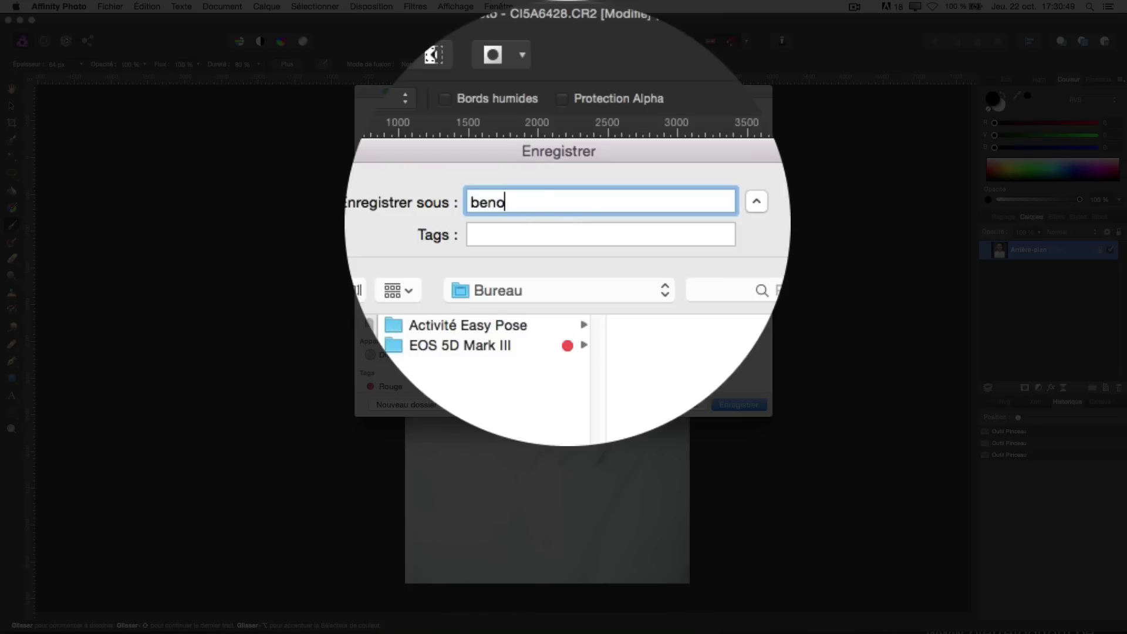
text(st)
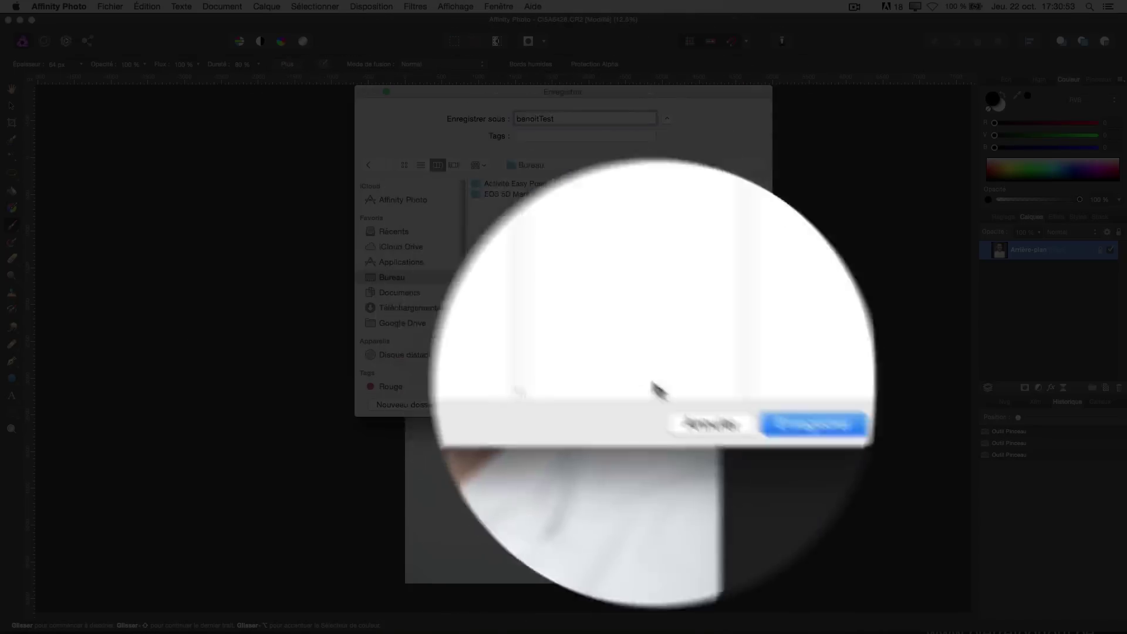
click(734, 405)
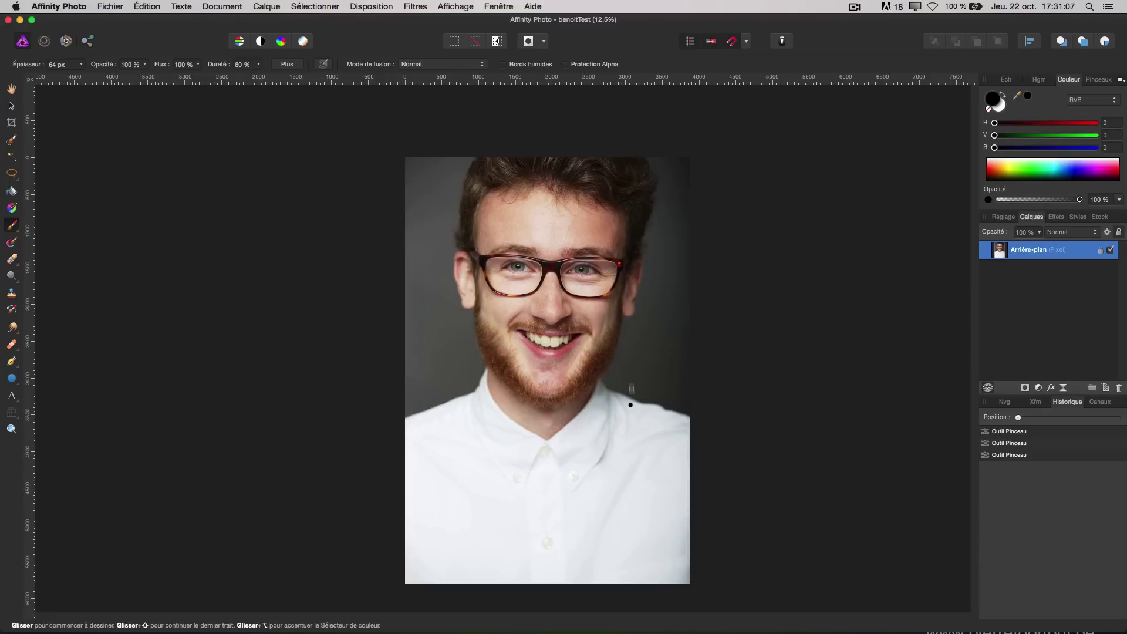
Paint two black freehand strokes, one over the nose and glasses and one over the neck and shirt
mouse_move(570, 301)
mouse_down()
mouse_move(567, 329)
mouse_move(519, 306)
mouse_move(545, 289)
mouse_up()
mouse_move(572, 397)
mouse_down()
mouse_move(487, 486)
mouse_move(530, 400)
mouse_move(549, 431)
mouse_move(587, 427)
mouse_move(516, 457)
mouse_move(592, 483)
mouse_up()
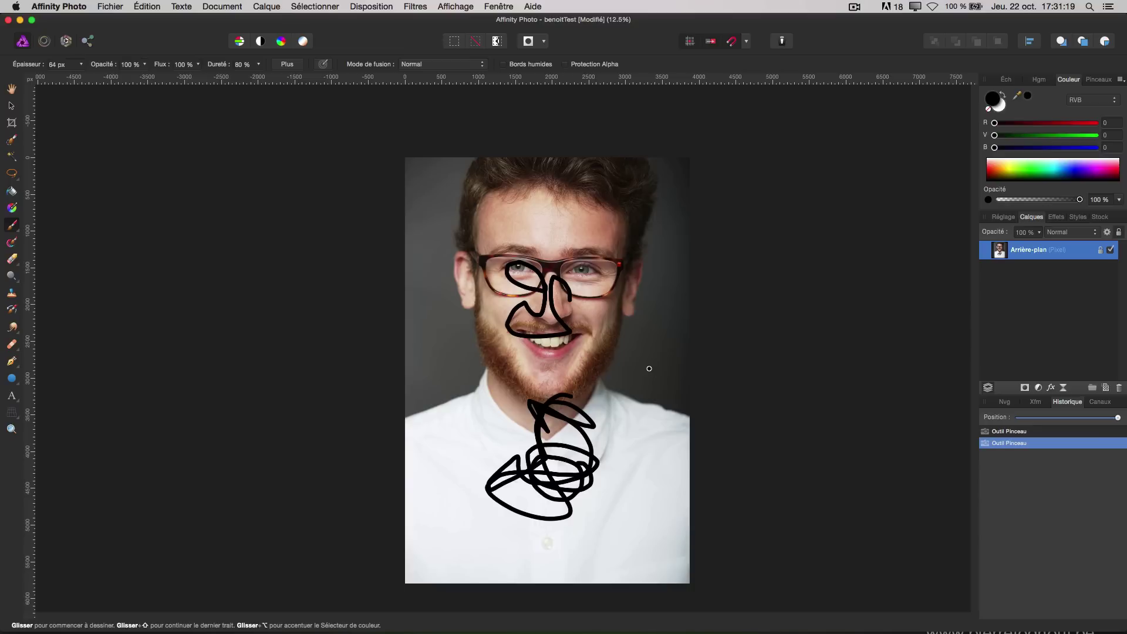
Save the scribbled portrait as a separate file named benoitTest2 in the Bureau folder, and check the saved versions in that folder
key(super+shift+s)
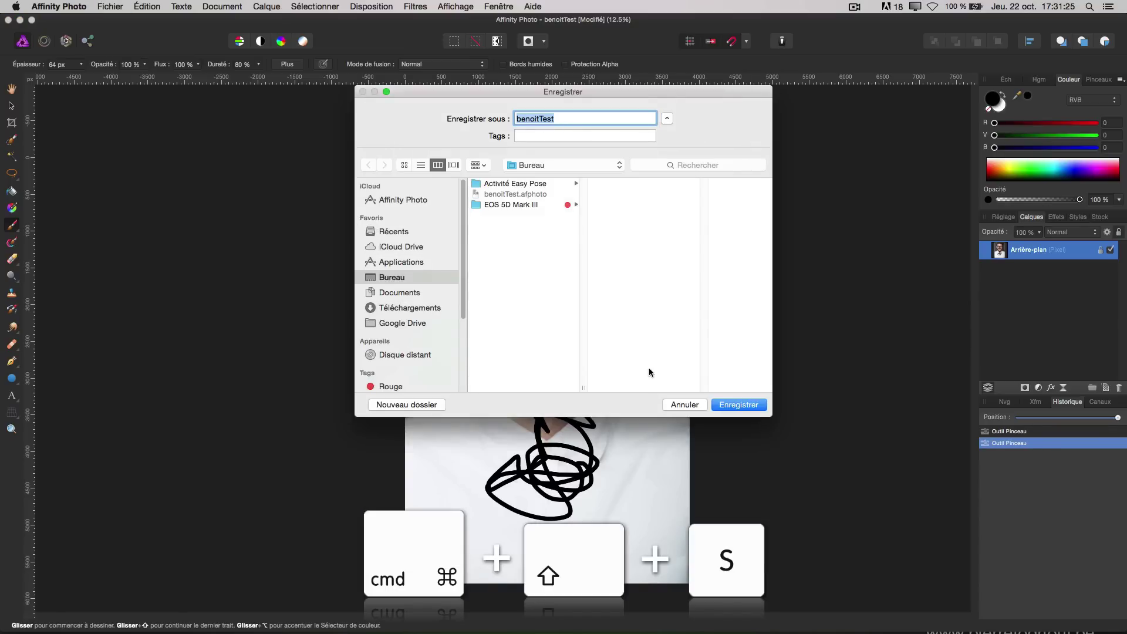
key(Right)
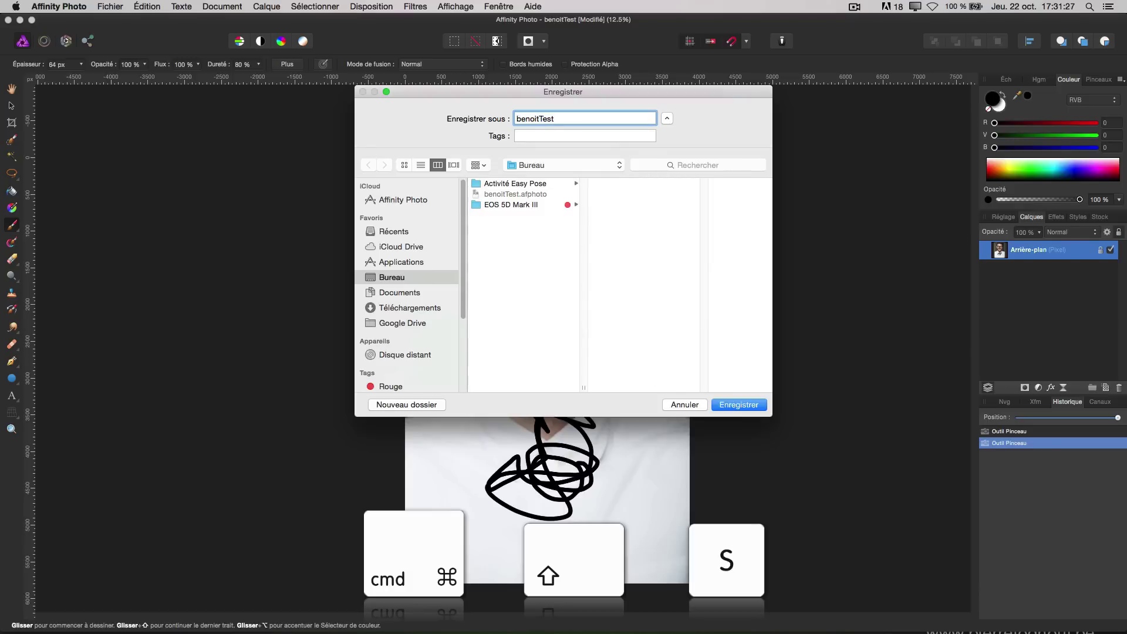
text(2)
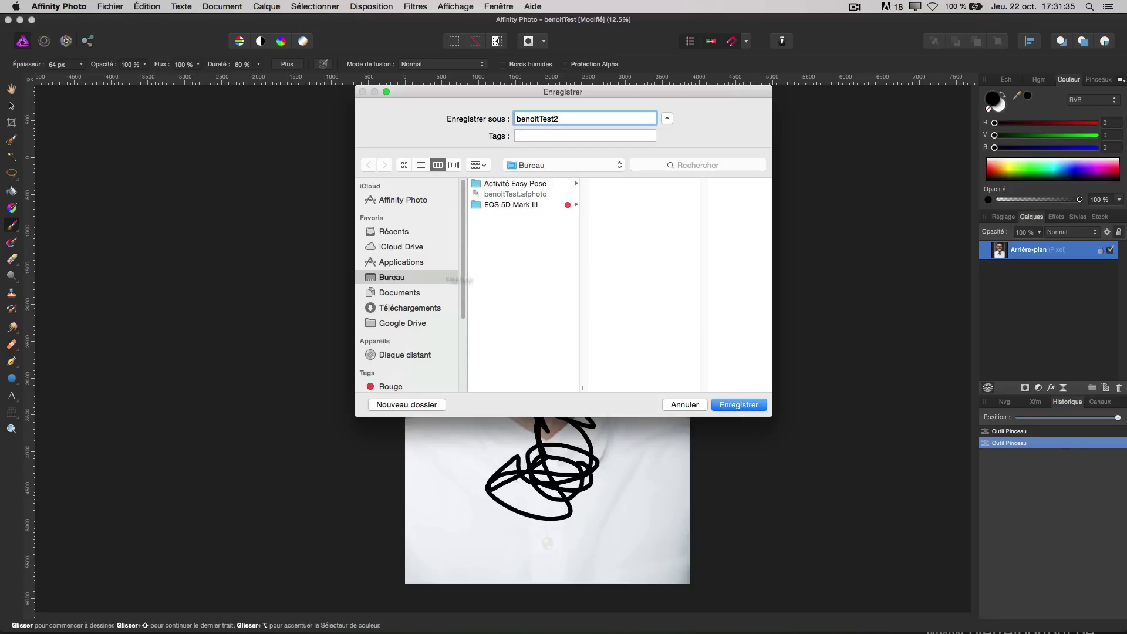
click(739, 405)
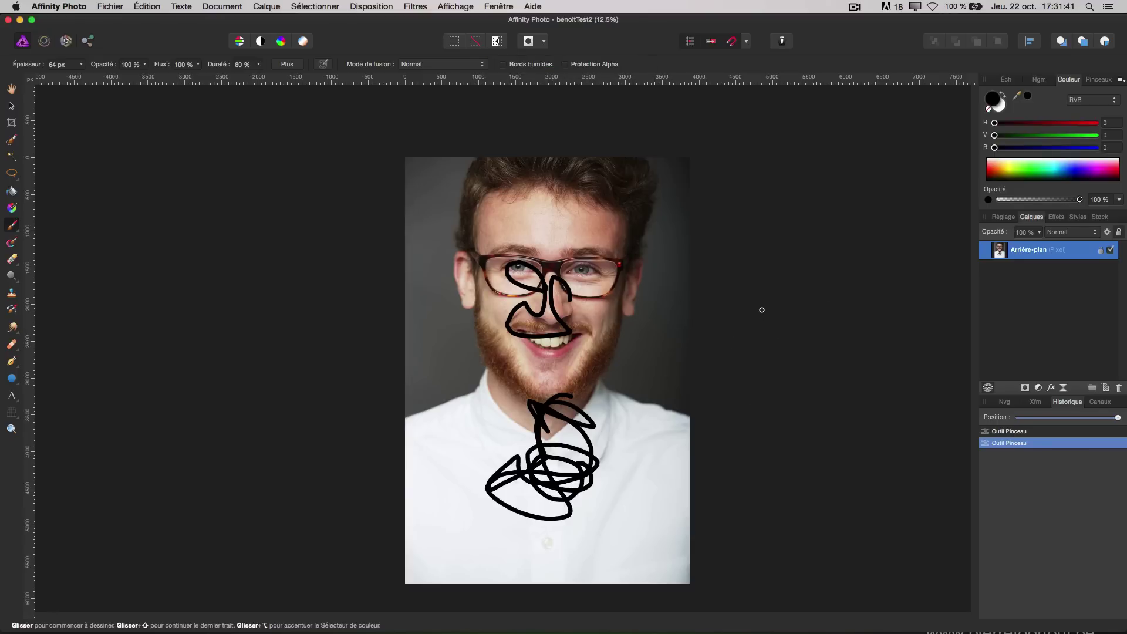
key(super+shift+s)
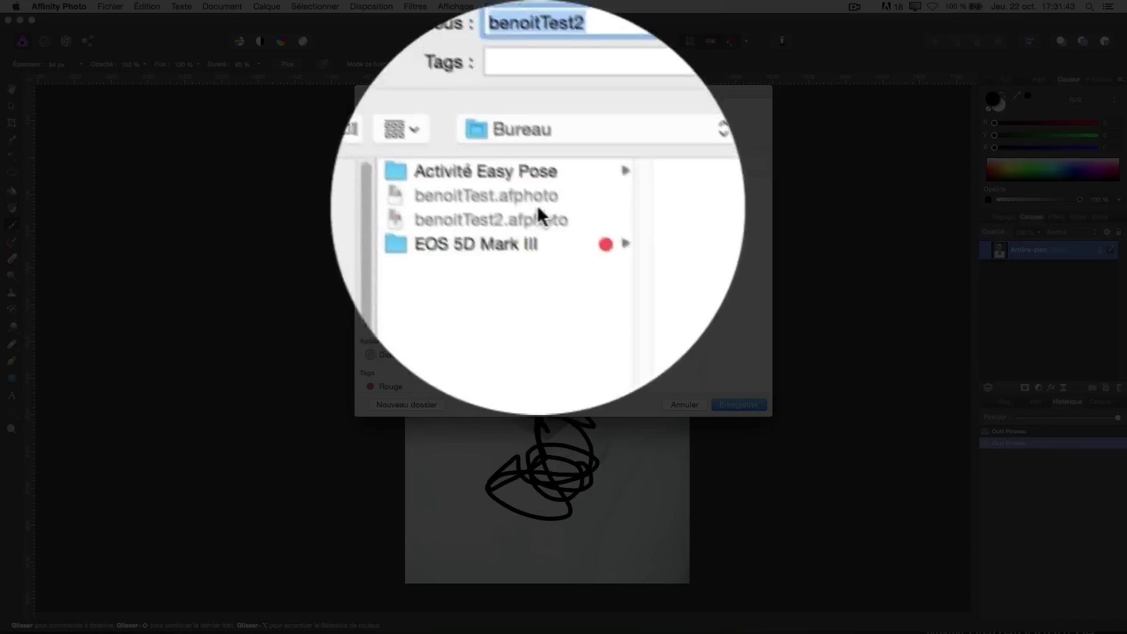
click(677, 406)
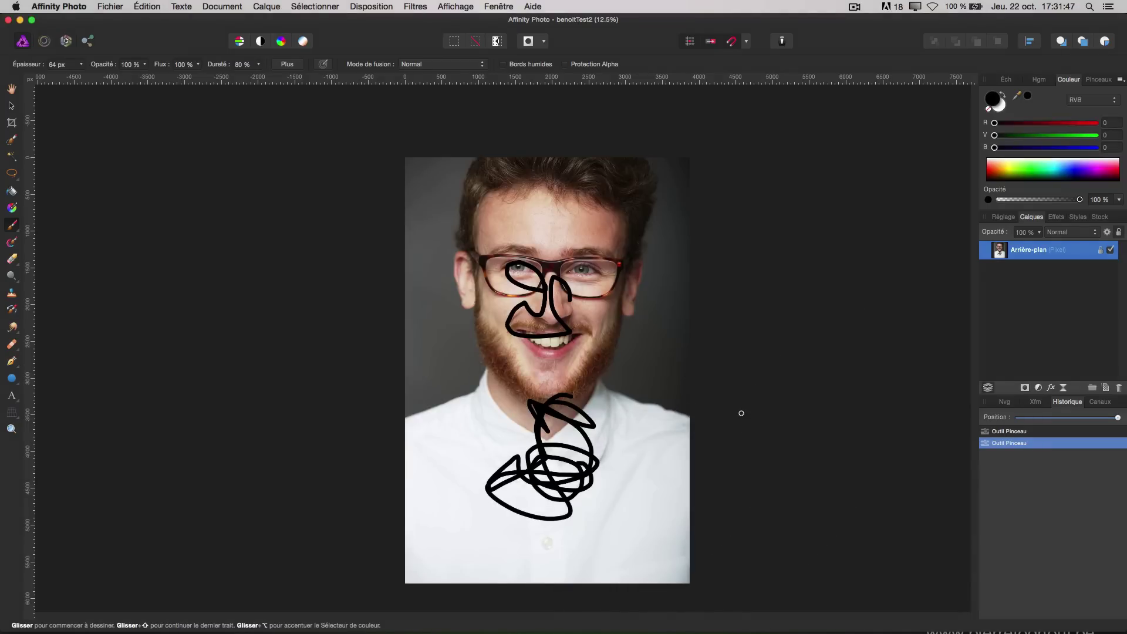
Undo the two existing brush strokes and paint one black freehand scribble over the lower face, neck and collar
key(super+z)
key(super+z)
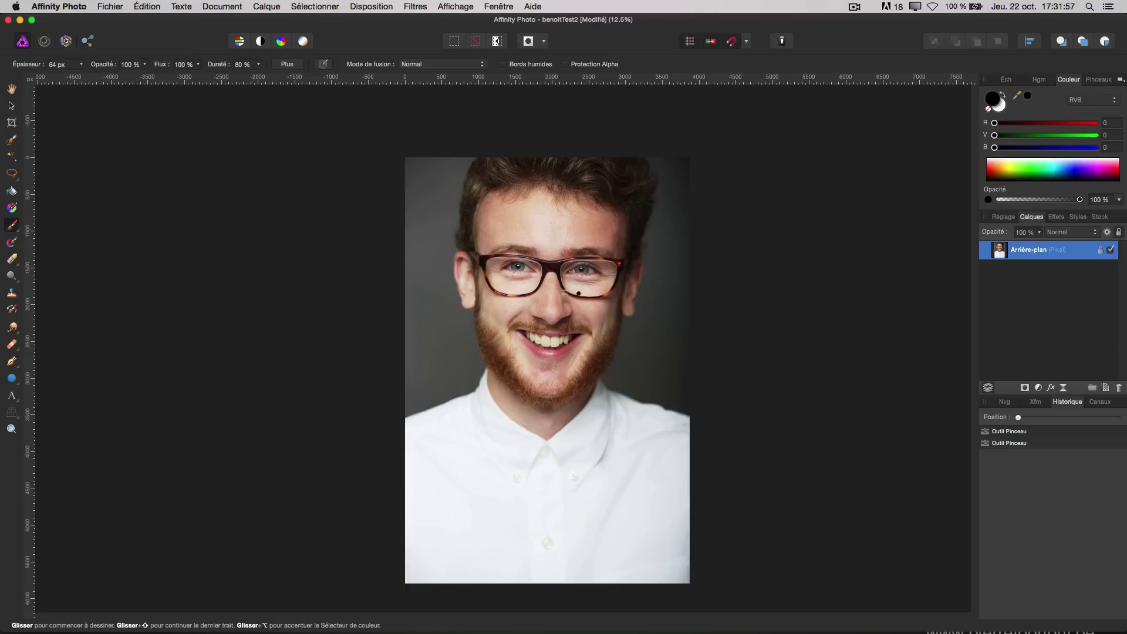
mouse_move(545, 300)
mouse_down()
mouse_move(568, 374)
mouse_move(508, 278)
mouse_move(493, 414)
mouse_move(494, 376)
mouse_move(587, 387)
mouse_move(532, 385)
mouse_up()
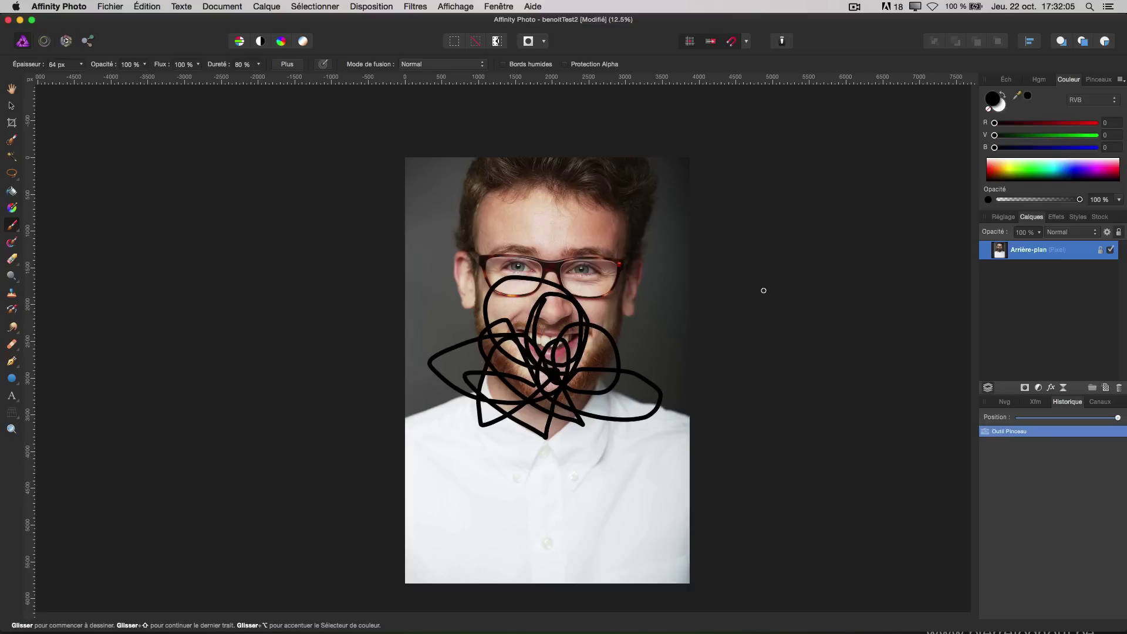
Save the scribbled version to the current file, and undo the last brush stroke to clear the portrait
key(super+s)
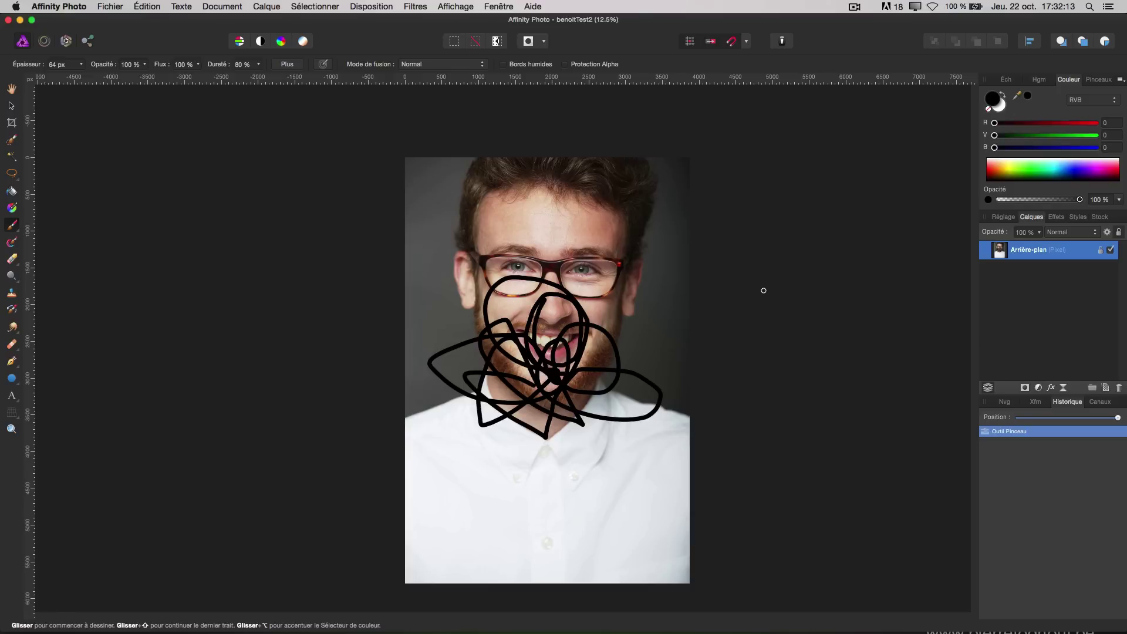
key(super+z)
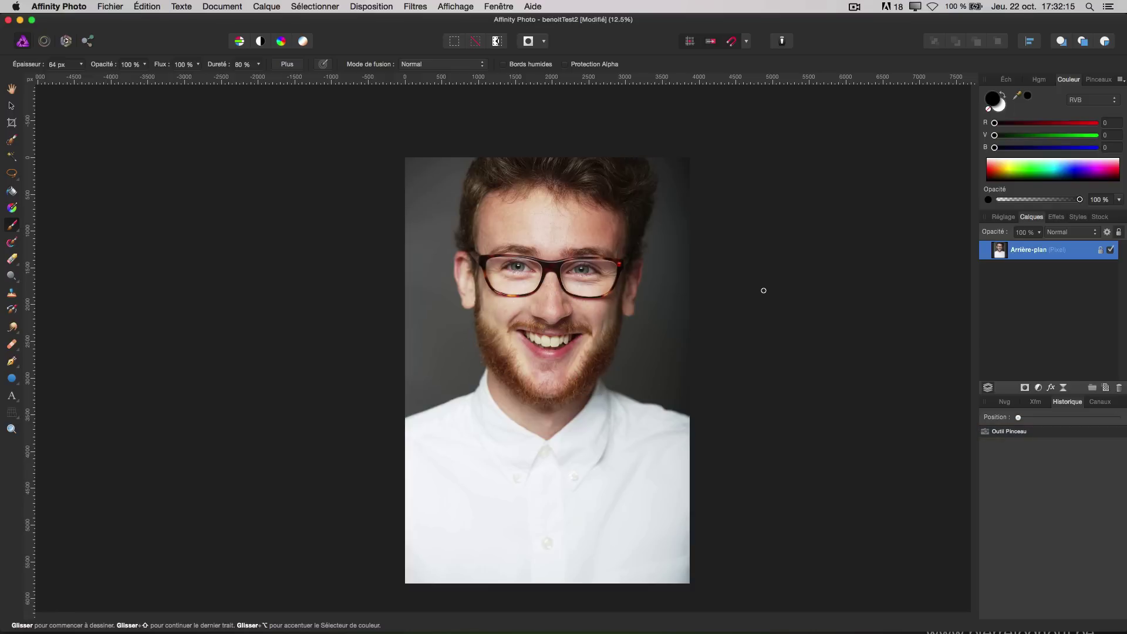